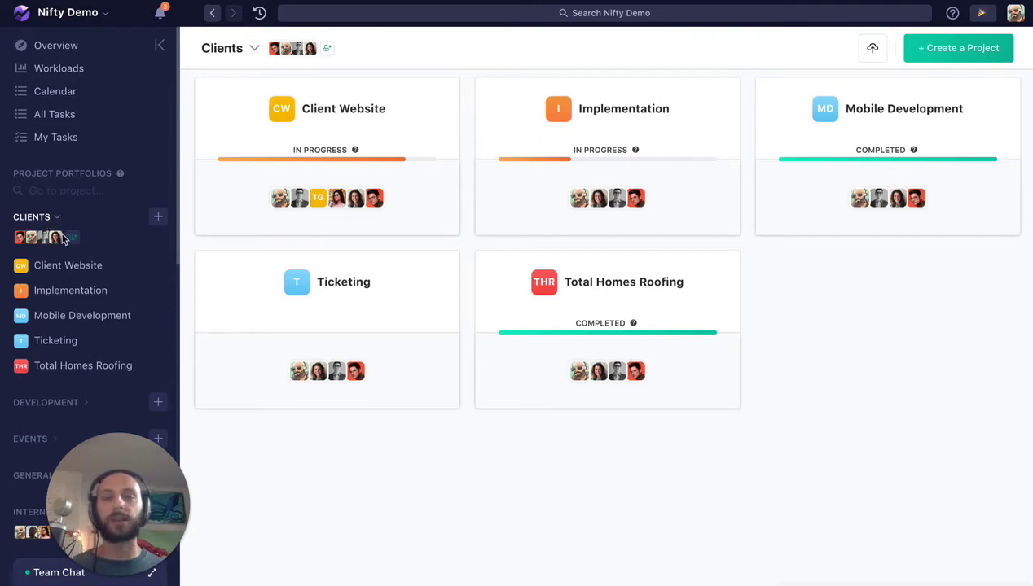
- Create a new portfolio named 'The Big Client' and collapse its sidebar section
{"action": "scroll", "coordinate": [75, 260], "scroll_direction": "down", "scroll_amount": 1}
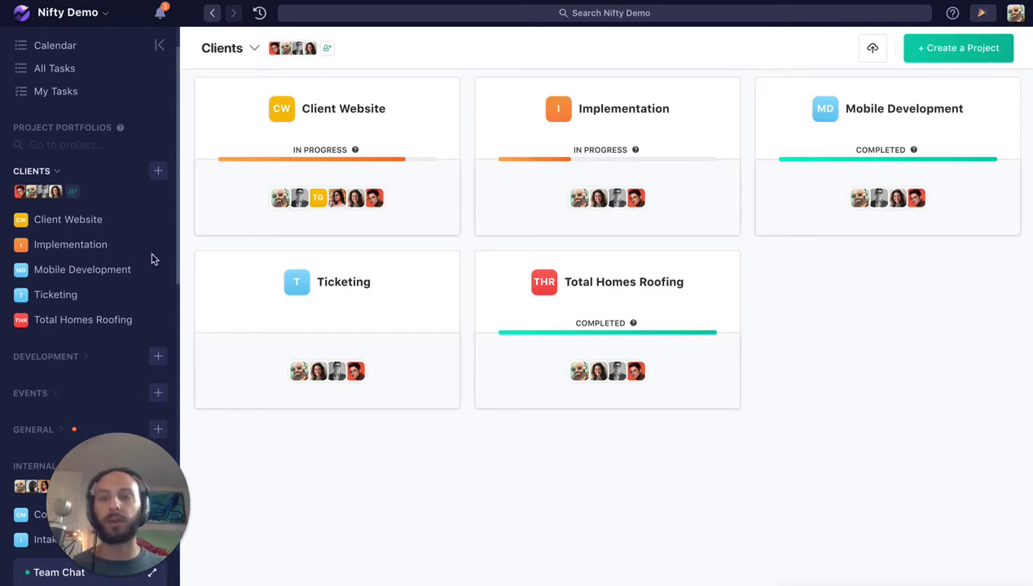
{"action": "scroll", "coordinate": [159, 187], "scroll_direction": "down", "scroll_amount": 10}
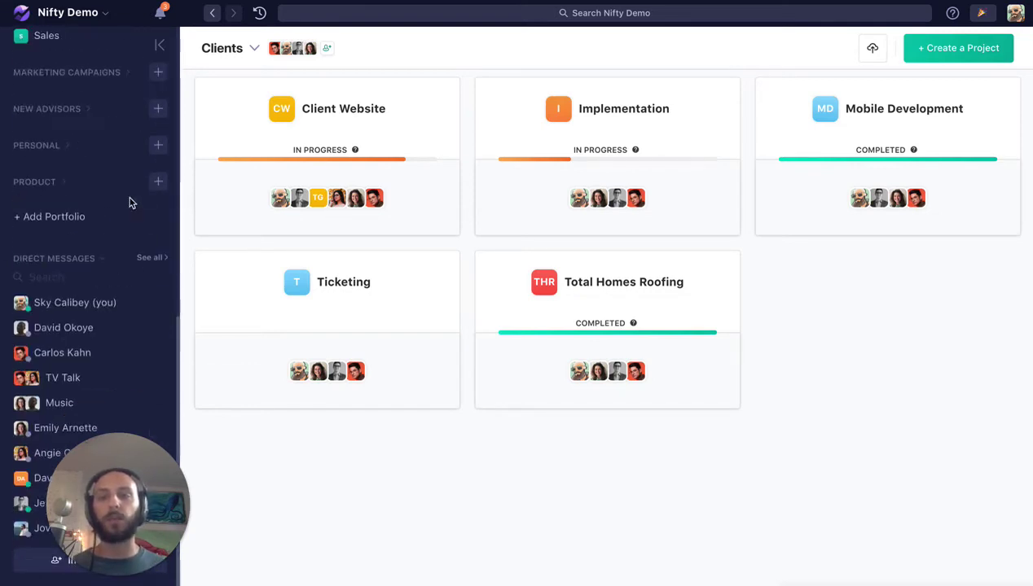
{"action": "left_click", "coordinate": [65, 216]}
{"action": "left_click", "coordinate": [376, 171]}
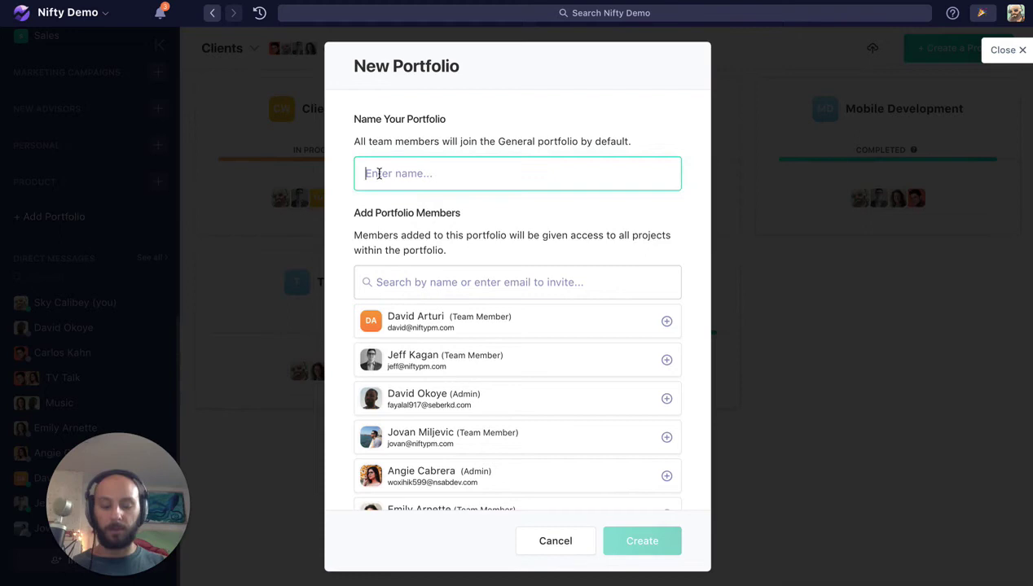
{"action": "type", "text": "The Big Client"}
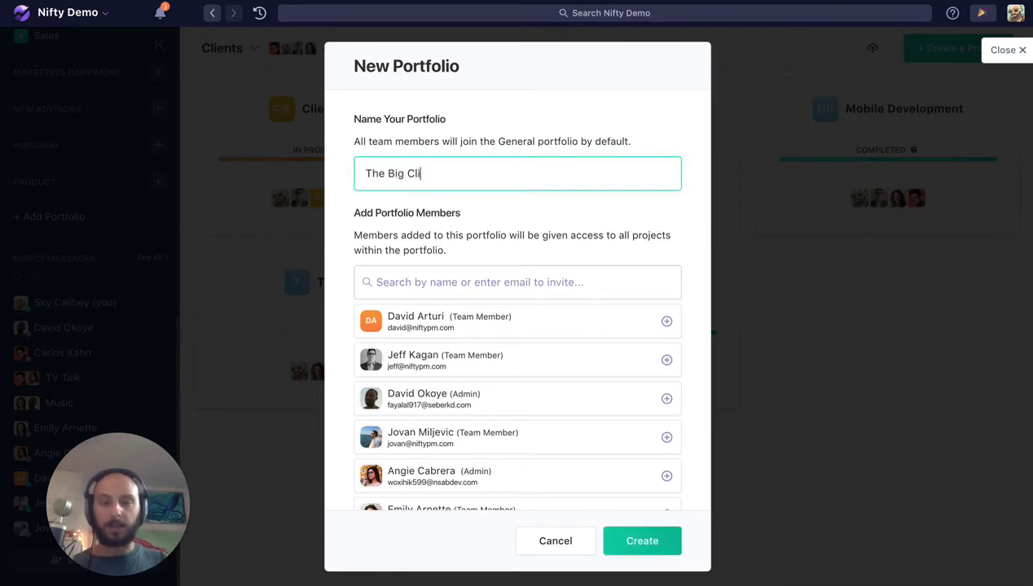
{"action": "left_click", "coordinate": [630, 542]}
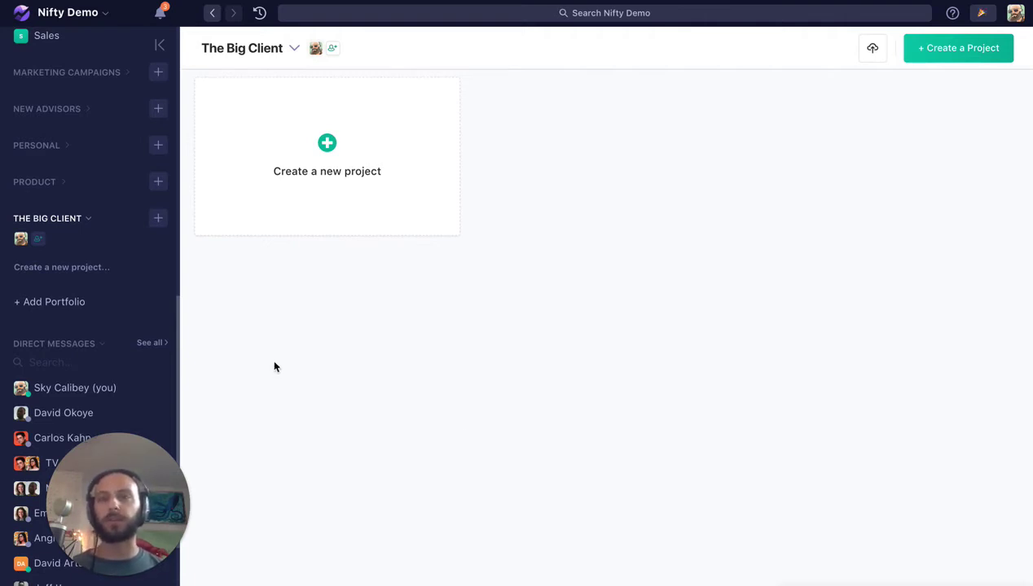
{"action": "scroll", "coordinate": [97, 336], "scroll_direction": "up", "scroll_amount": 3}
{"action": "left_click", "coordinate": [91, 329]}
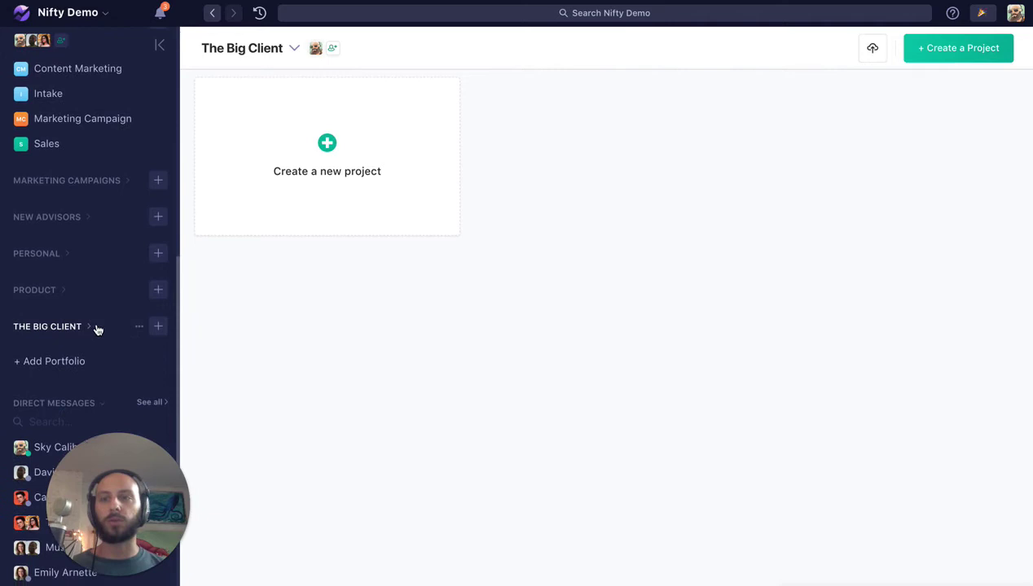
{"action": "scroll", "coordinate": [106, 204], "scroll_direction": "up", "scroll_amount": 10}
- Show the Overview Gantt timeline and scroll across the projects
{"action": "left_click", "coordinate": [67, 45]}
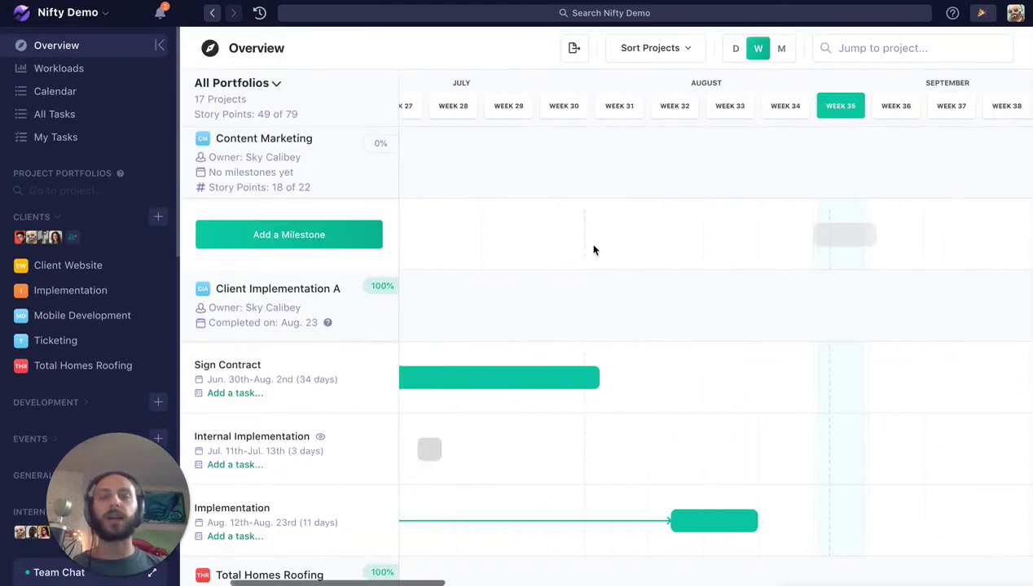
{"action": "scroll", "coordinate": [571, 221], "scroll_direction": "left", "scroll_amount": 3}
{"action": "scroll", "coordinate": [567, 219], "scroll_direction": "down", "scroll_amount": 3}
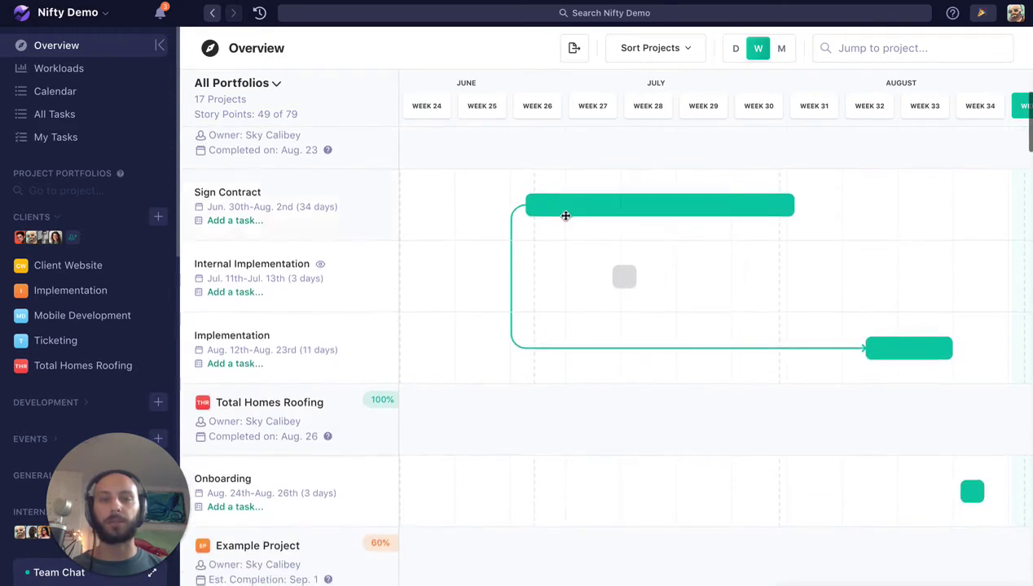
{"action": "scroll", "coordinate": [565, 215], "scroll_direction": "down", "scroll_amount": 2}
{"action": "scroll", "coordinate": [565, 215], "scroll_direction": "right", "scroll_amount": 5}
- Check the All Portfolios filter list, then scroll through all 17 portfolio projects
{"action": "left_click", "coordinate": [276, 83]}
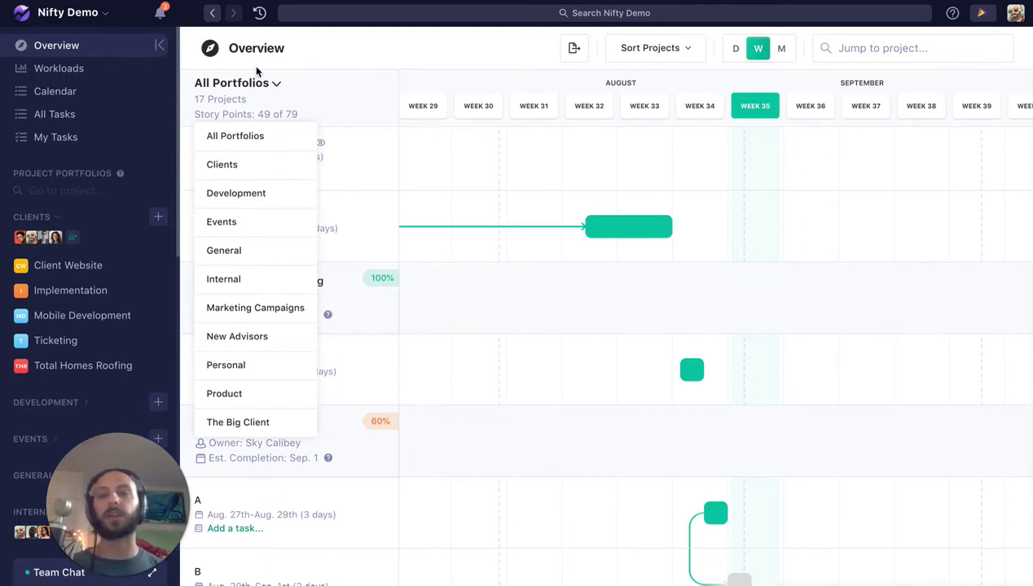
{"action": "left_click", "coordinate": [109, 50]}
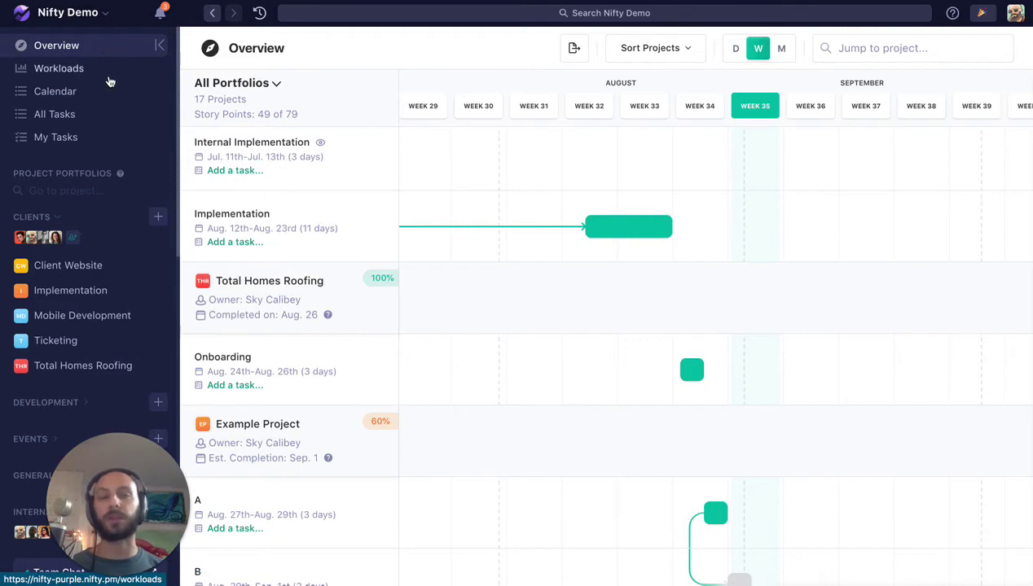
{"action": "scroll", "coordinate": [105, 212], "scroll_direction": "down", "scroll_amount": 1}
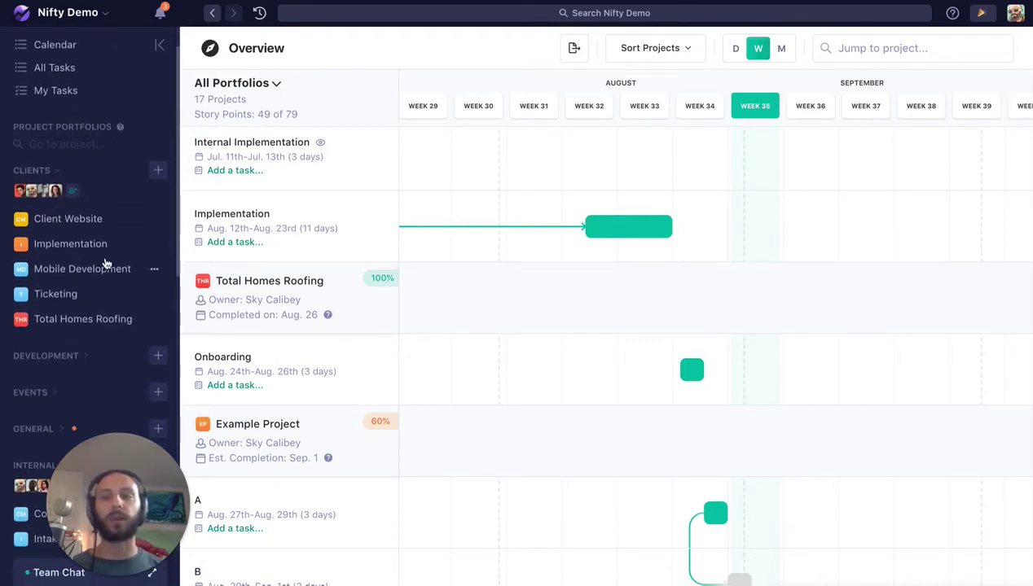
{"action": "scroll", "coordinate": [112, 259], "scroll_direction": "down", "scroll_amount": 1}
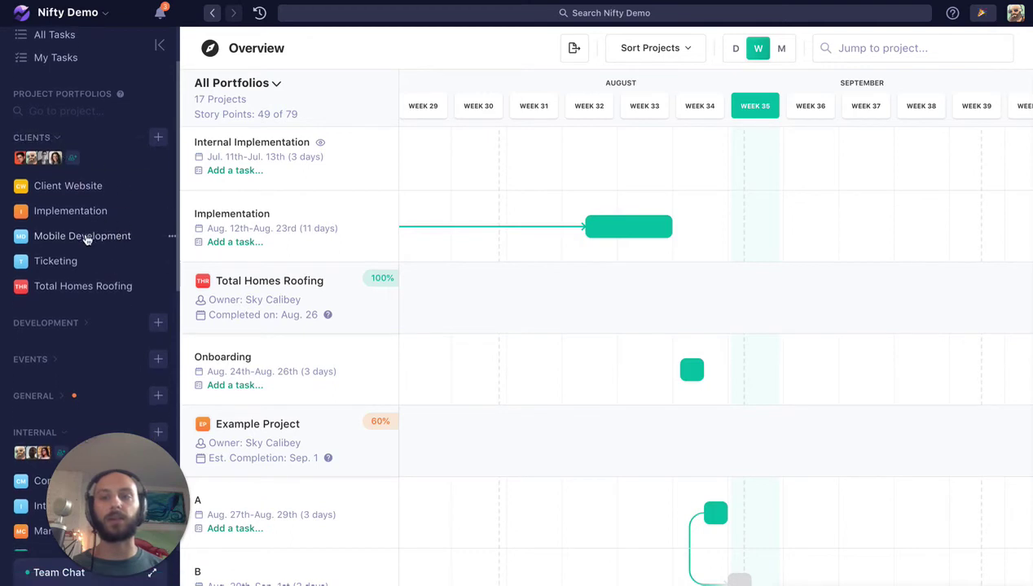
{"action": "scroll", "coordinate": [131, 259], "scroll_direction": "down", "scroll_amount": 1}
{"action": "scroll", "coordinate": [133, 259], "scroll_direction": "down", "scroll_amount": 3}
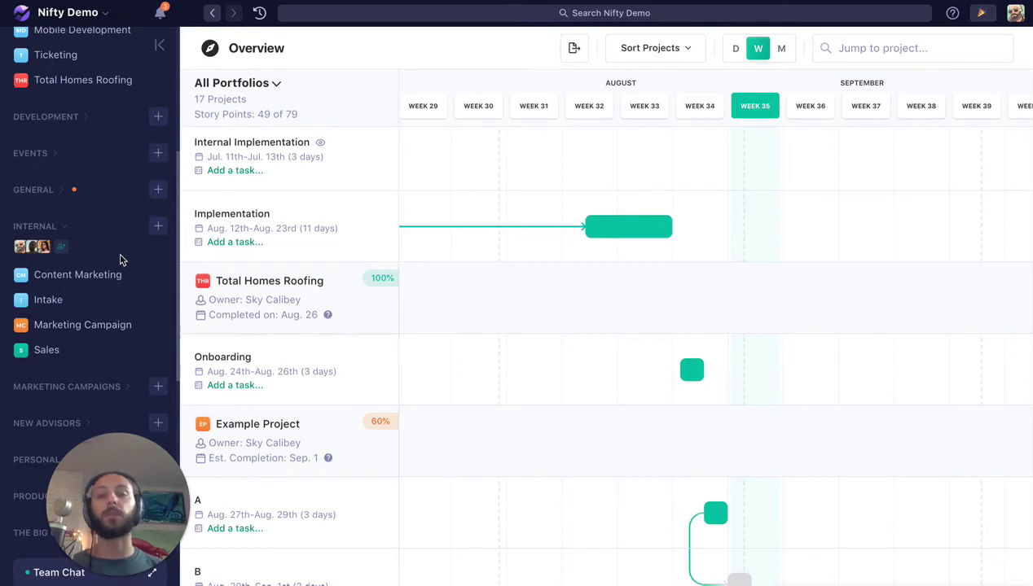
{"action": "scroll", "coordinate": [120, 259], "scroll_direction": "up", "scroll_amount": 3}
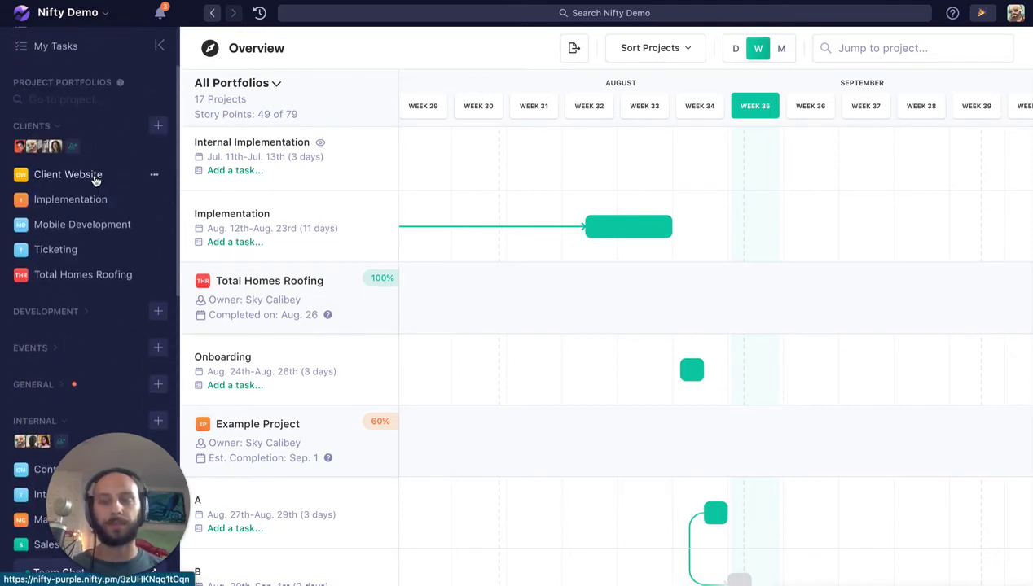
- Check the guest email field under Invite Members for Client Website, then return to its task board
{"action": "left_click", "coordinate": [95, 180]}
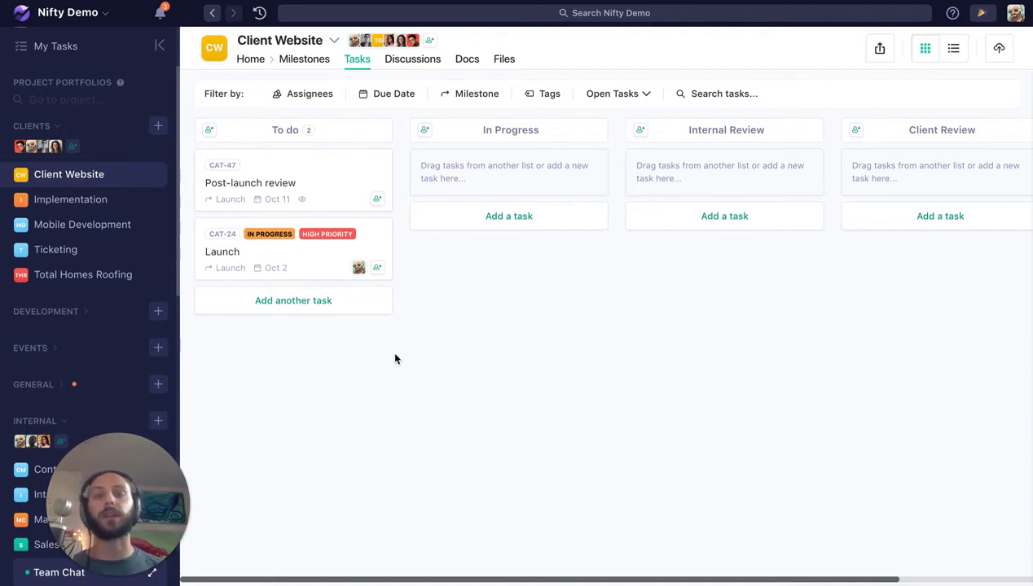
{"action": "left_click", "coordinate": [430, 41]}
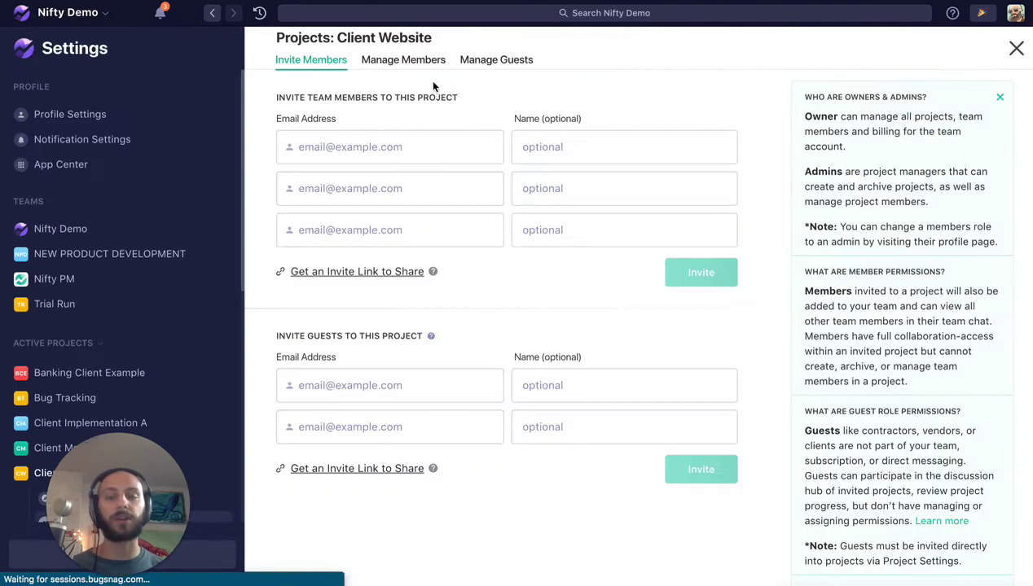
{"action": "left_click", "coordinate": [324, 385]}
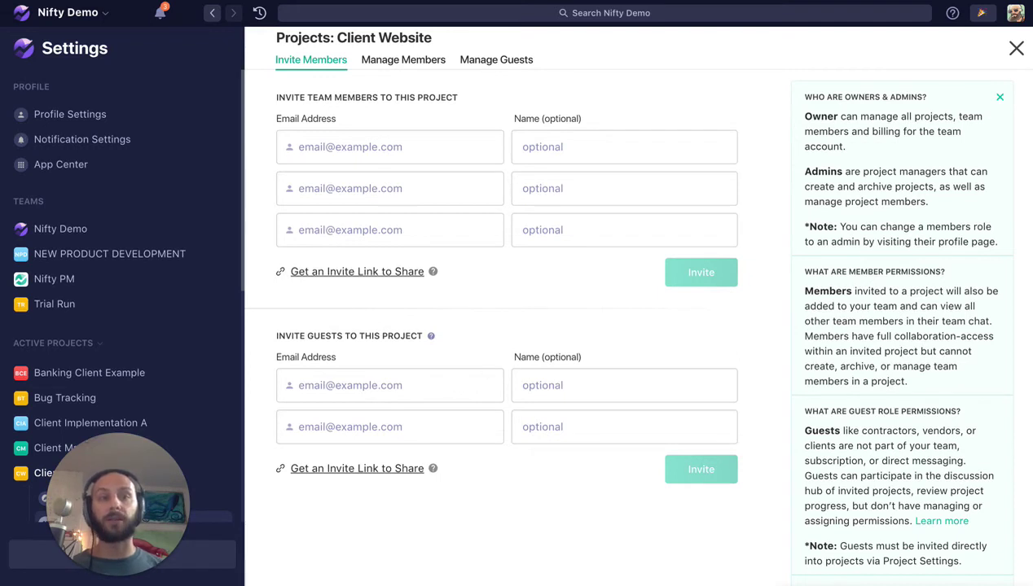
{"action": "left_click", "coordinate": [1016, 48]}
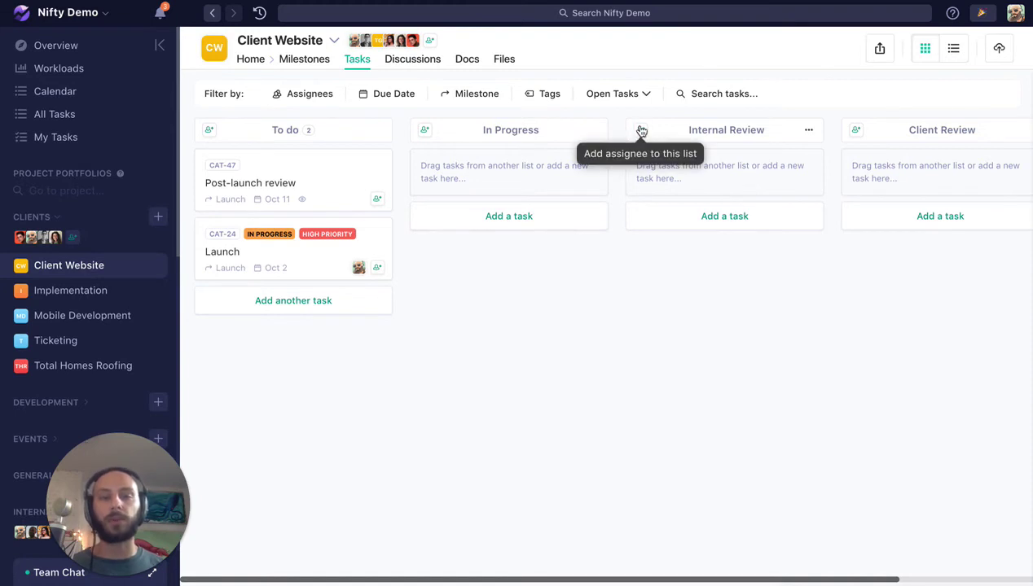
- Assign the Internal Review list to yourself and drag a To do card into Internal Review
{"action": "scroll", "coordinate": [834, 165], "scroll_direction": "right", "scroll_amount": 2}
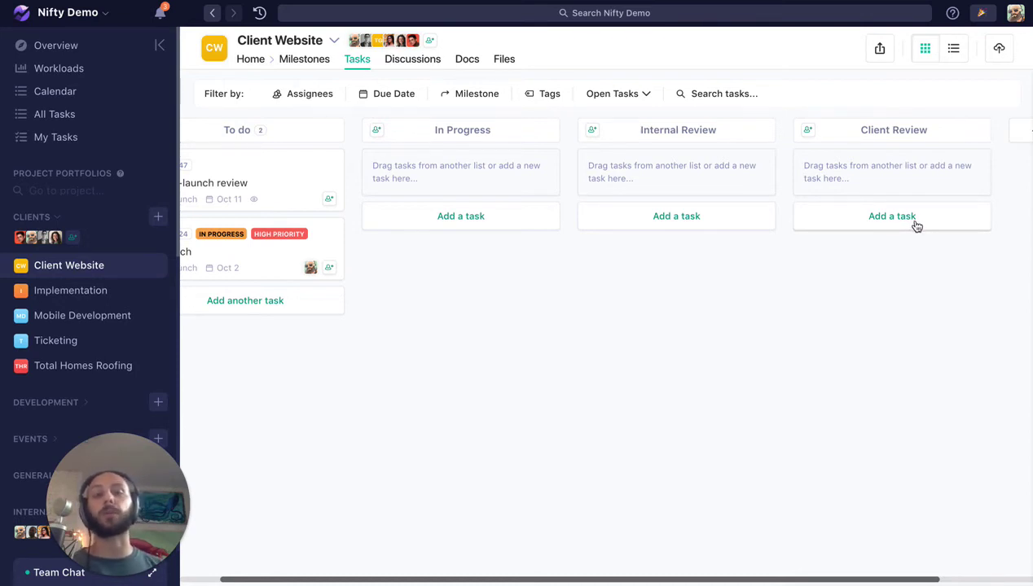
{"action": "left_click", "coordinate": [594, 134]}
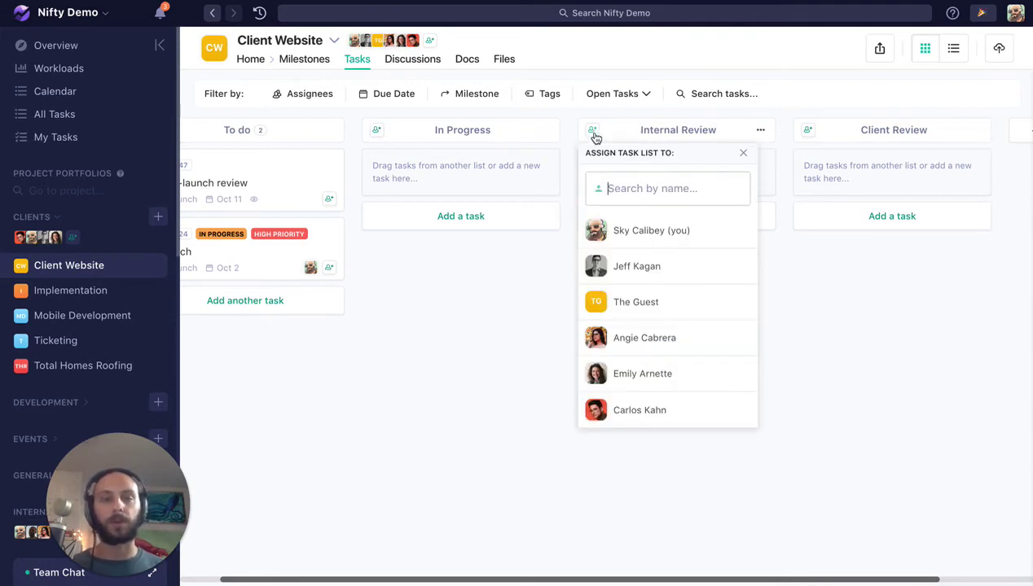
{"action": "left_click", "coordinate": [641, 231]}
{"action": "scroll", "coordinate": [669, 233], "scroll_direction": "left", "scroll_amount": 2}
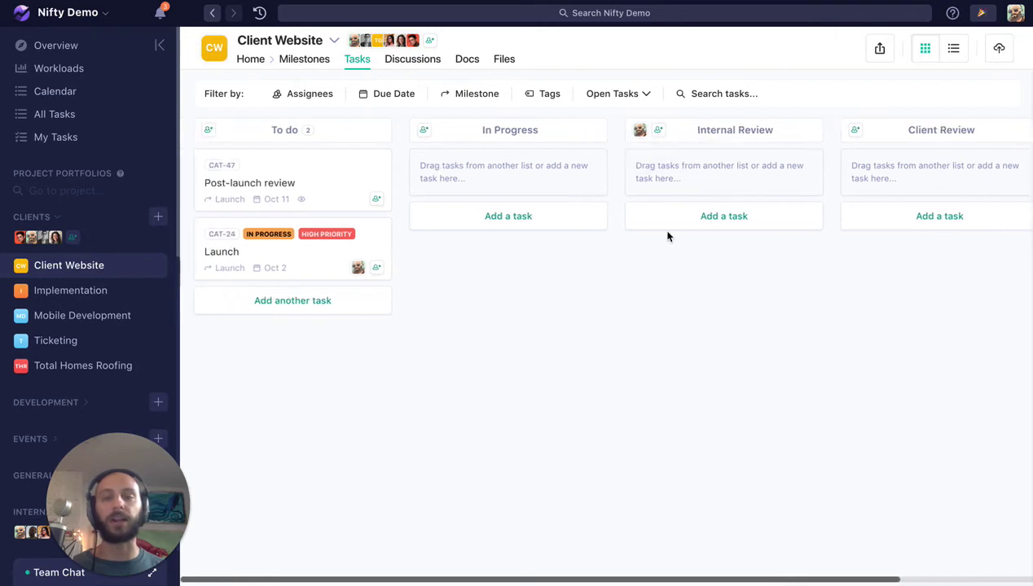
{"action": "left_click_drag", "start_coordinate": [225, 180], "coordinate": [673, 175]}
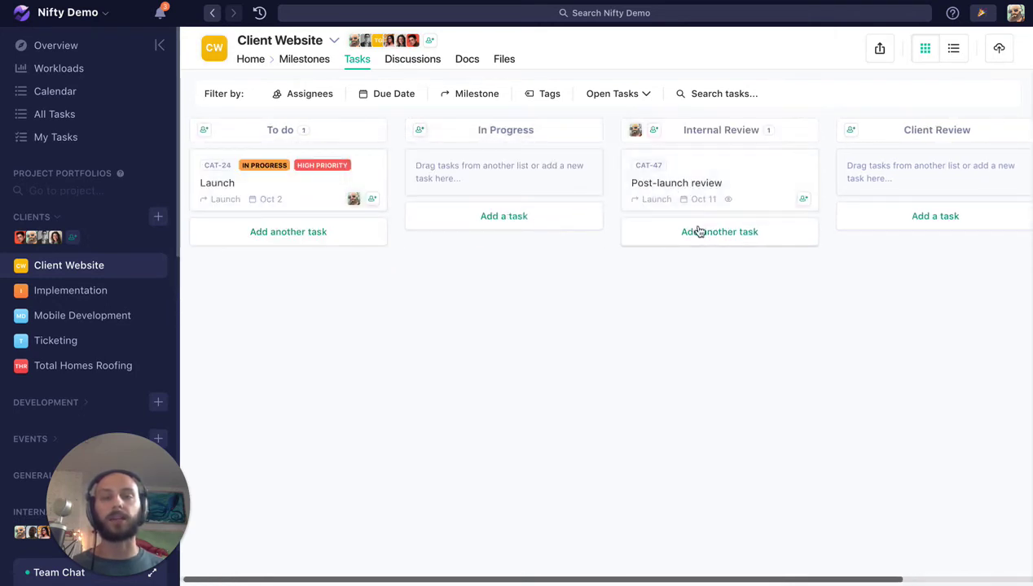
- Assign the Client Review list to The Guest and move Post-launch review into it
{"action": "left_click", "coordinate": [851, 131]}
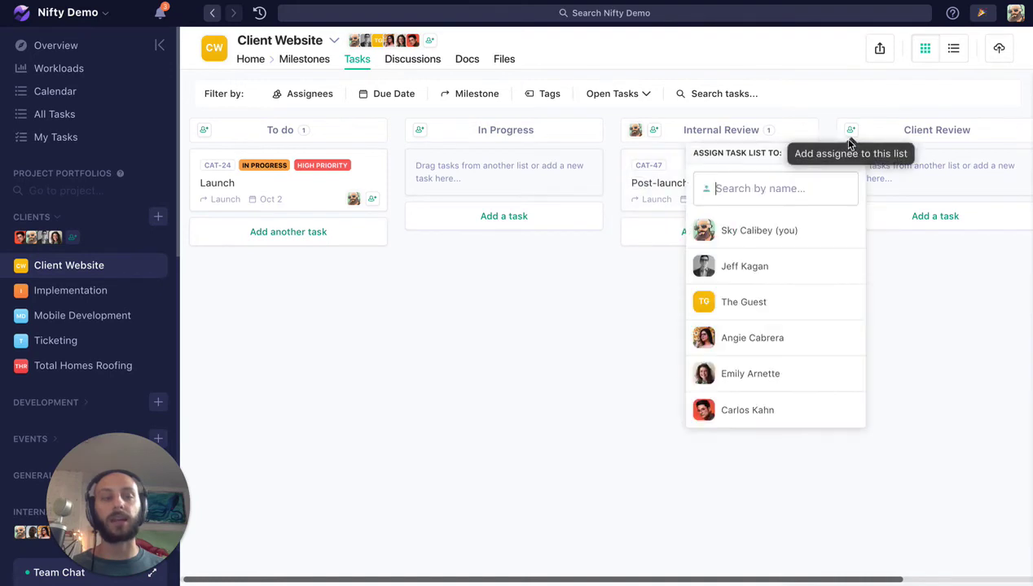
{"action": "left_click", "coordinate": [794, 309]}
{"action": "scroll", "coordinate": [917, 270], "scroll_direction": "right", "scroll_amount": 2}
{"action": "left_click_drag", "start_coordinate": [681, 209], "coordinate": [851, 204]}
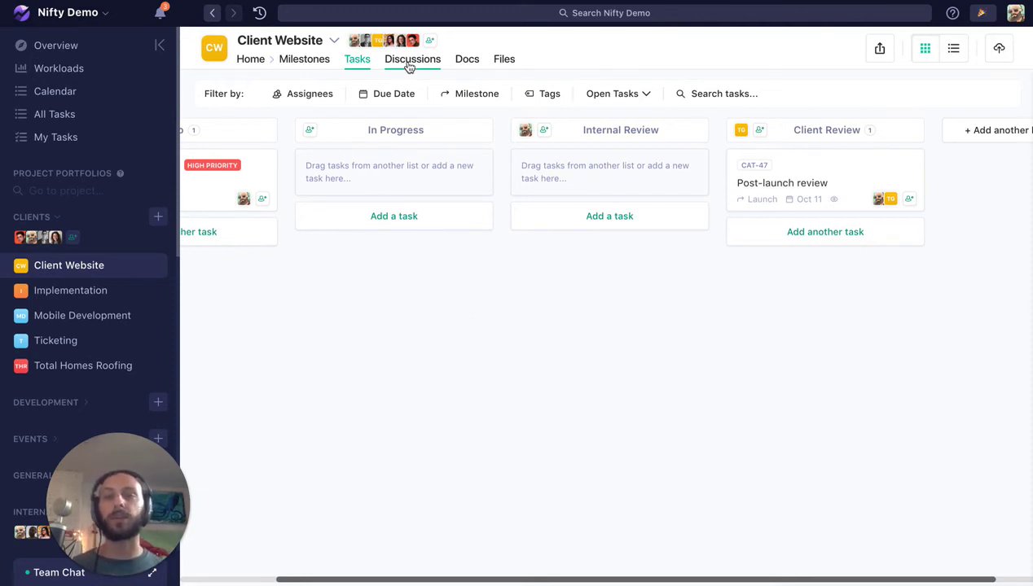
- Copy the milestones' public share link, view it in a new tab, then show Discussions
{"action": "left_click", "coordinate": [304, 61]}
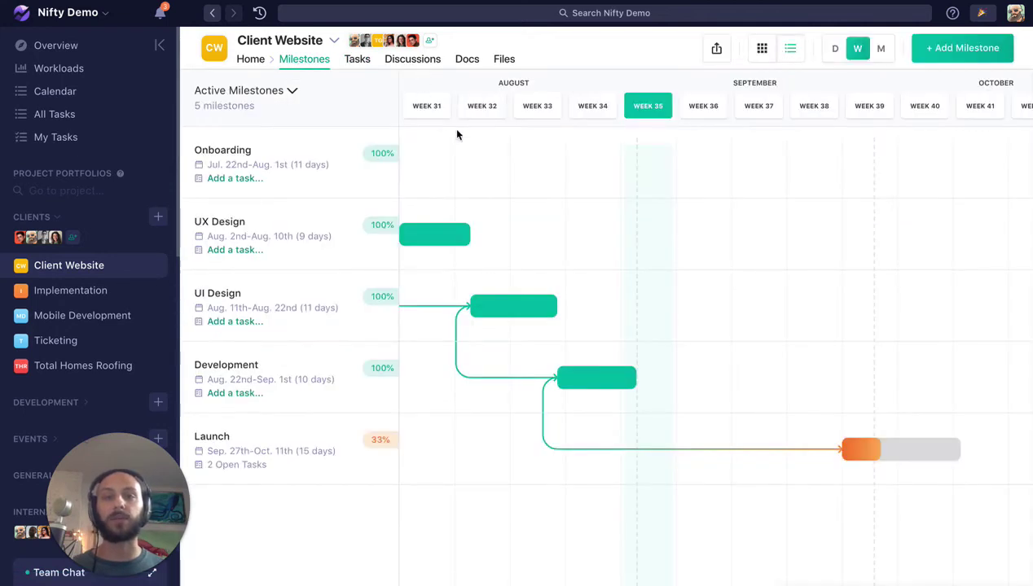
{"action": "left_click", "coordinate": [716, 48]}
{"action": "left_click", "coordinate": [735, 105]}
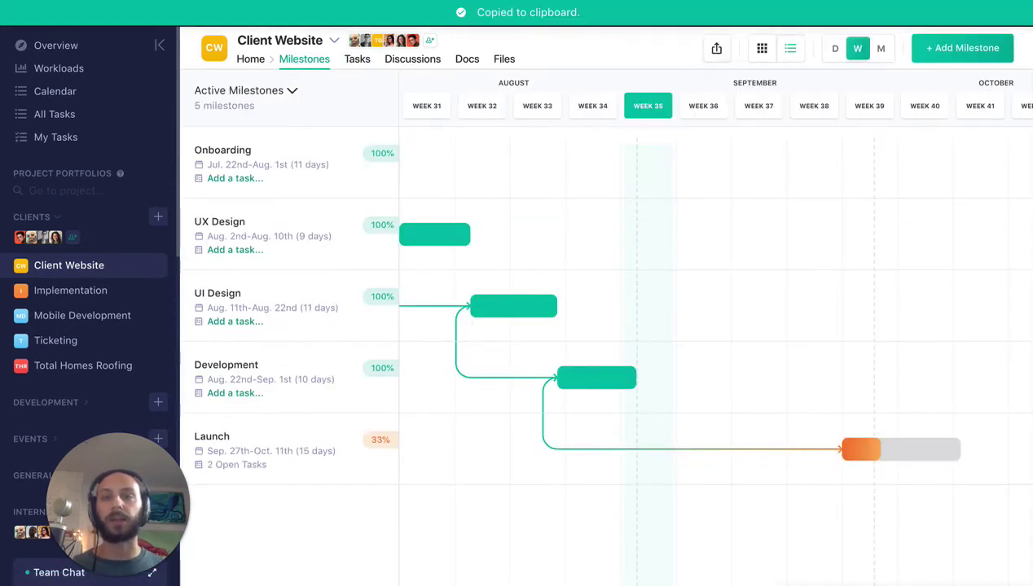
{"action": "key", "text": "super+t"}
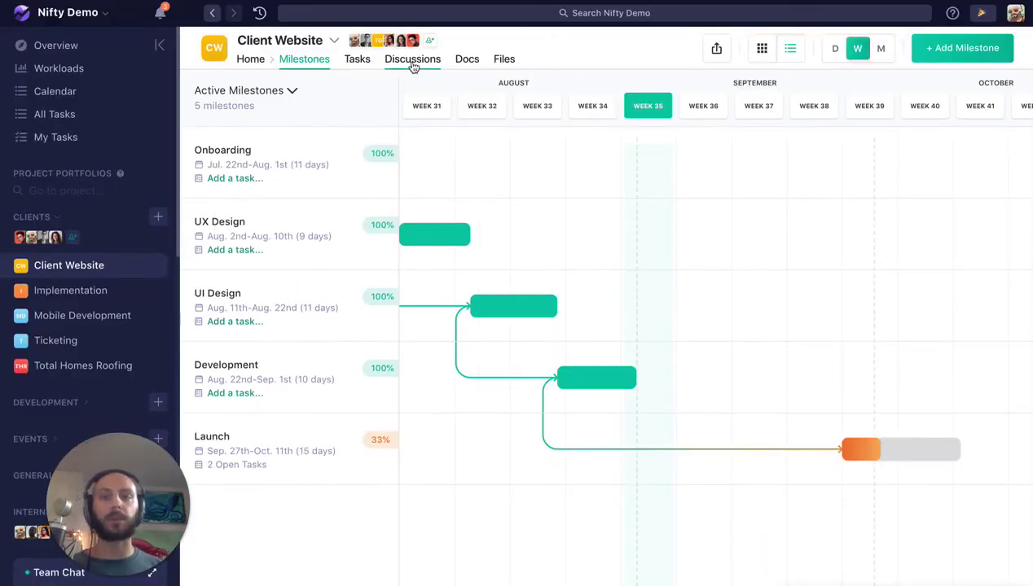
{"action": "left_click", "coordinate": [413, 61]}
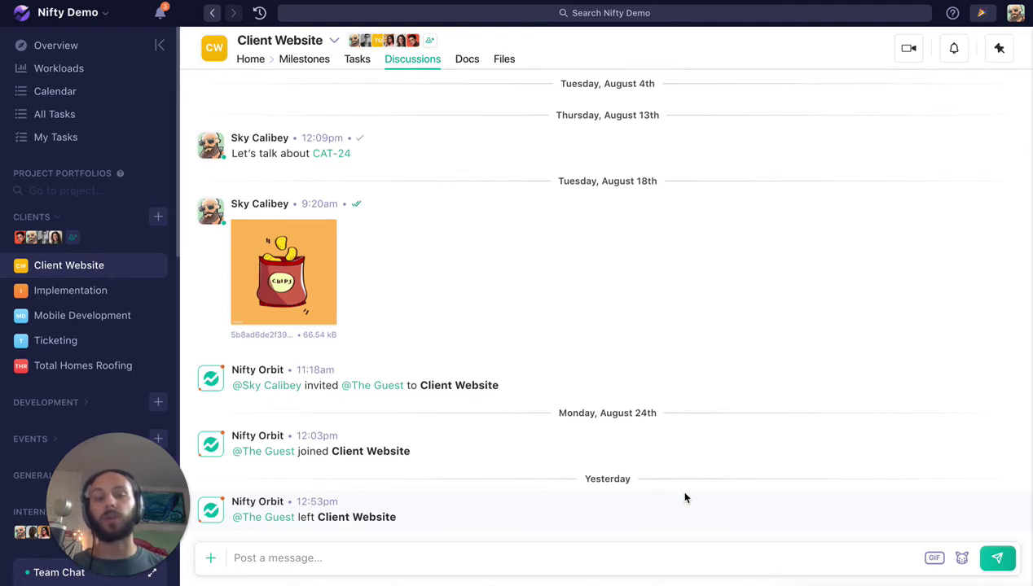
{"action": "left_click", "coordinate": [583, 557]}
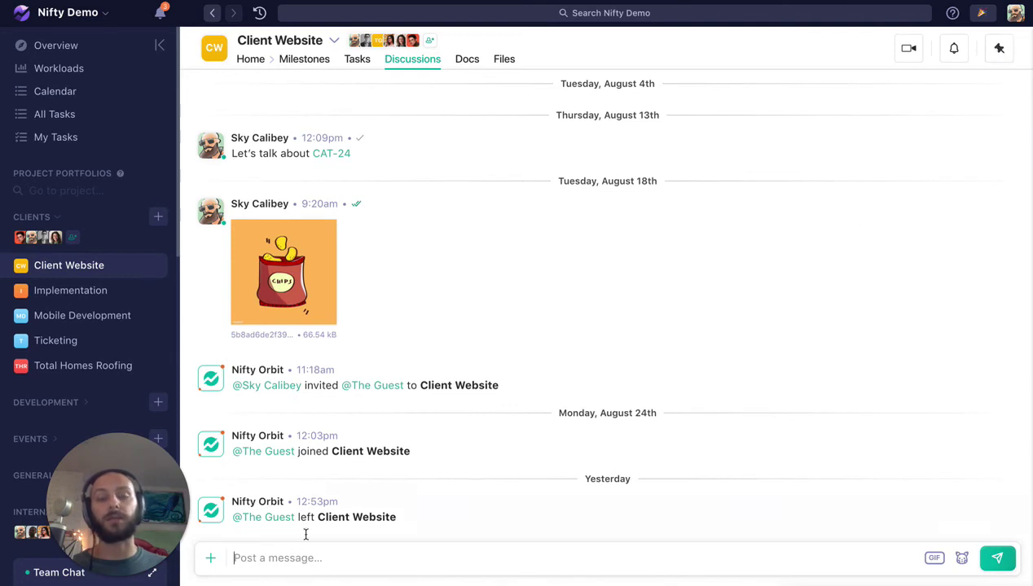
{"action": "left_click", "coordinate": [316, 558]}
{"action": "type", "text": "Hey @th"}
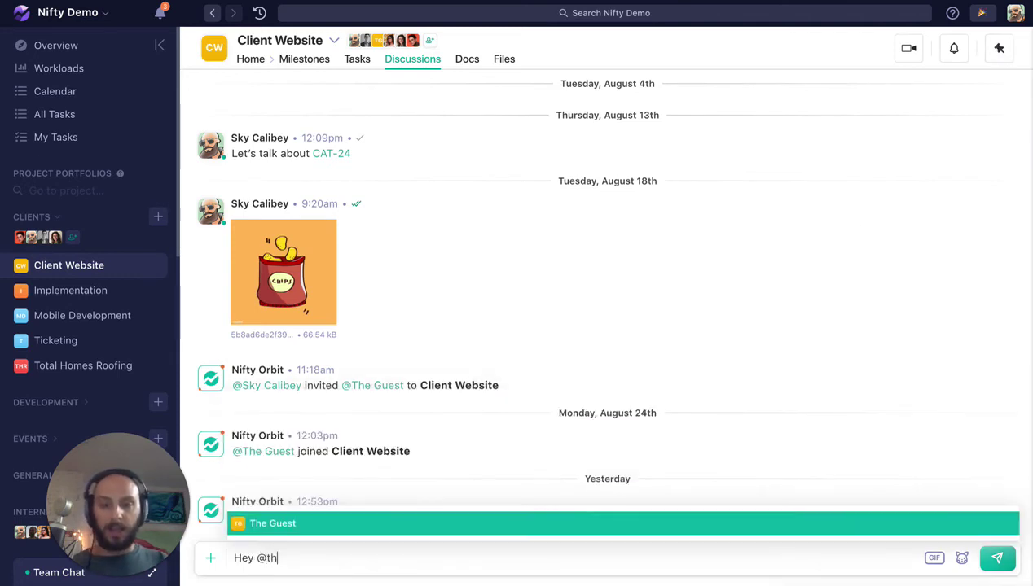
{"action": "key", "text": "Return"}
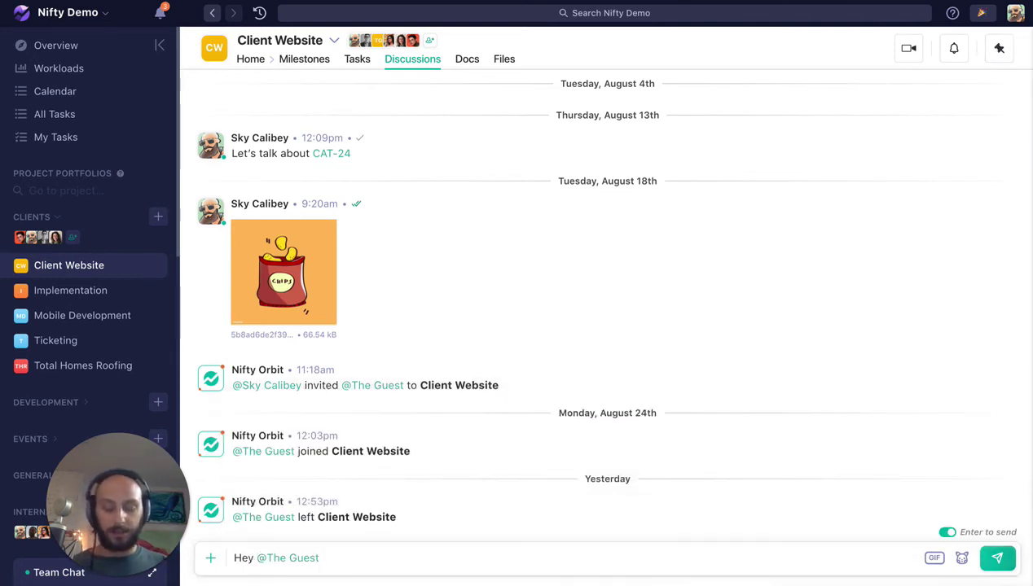
{"action": "type", "text": "Be sure to c"}
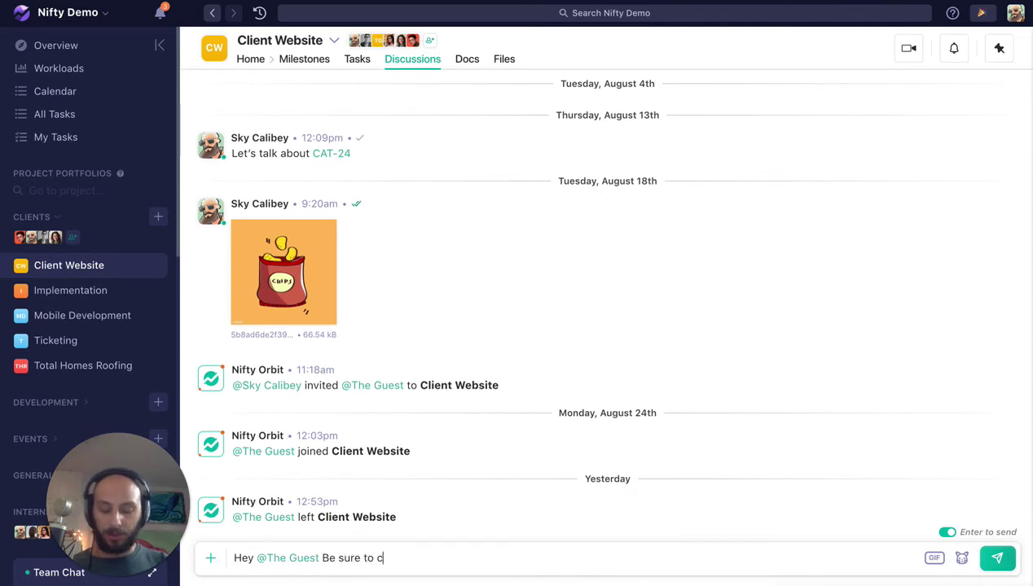
{"action": "type", "text": "heck out you"}
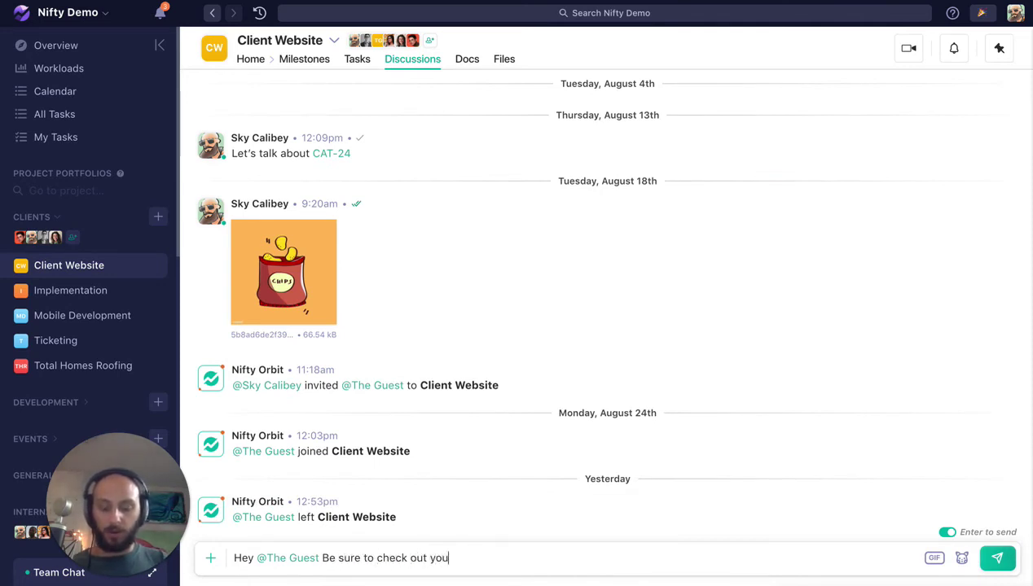
{"action": "type", "text": "r task liusts"}
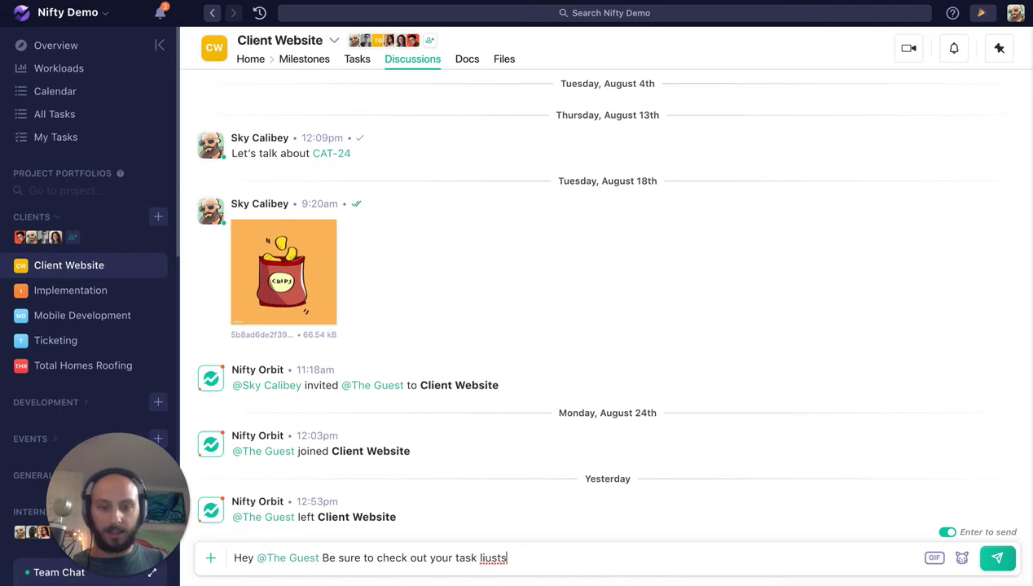
{"action": "key", "text": "BackSpace"}
{"action": "key", "text": "BackSpace"}
{"action": "key", "text": "BackSpace"}
{"action": "key", "text": "BackSpace"}
{"action": "type", "text": "st in the "}
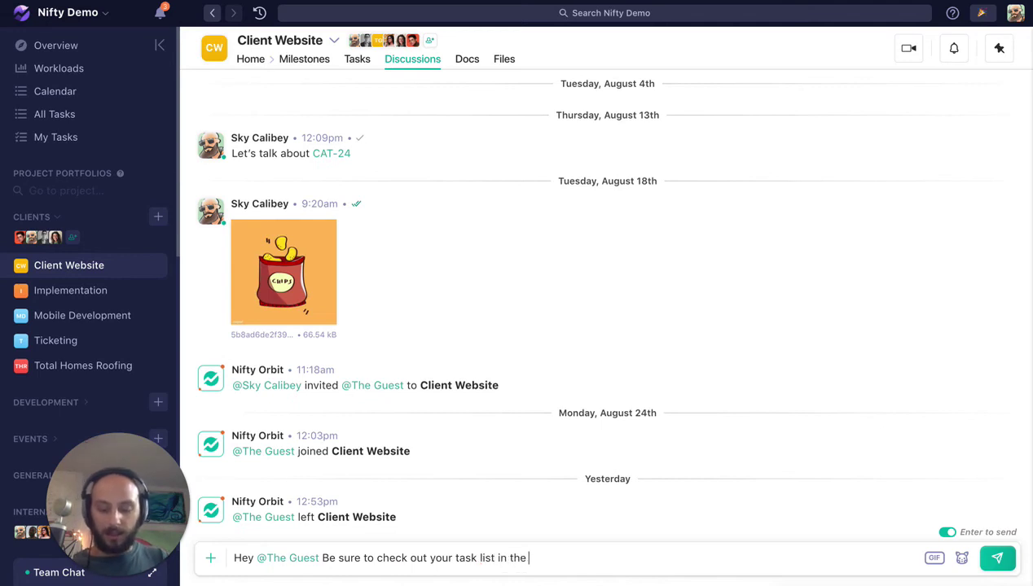
{"action": "type", "text": "Tasks module"}
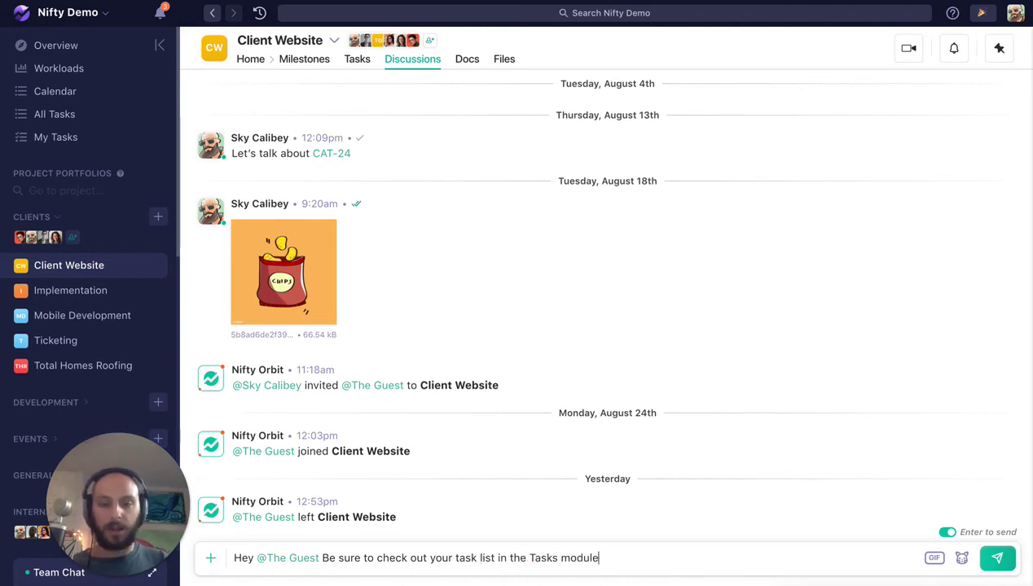
{"action": "key", "text": "Return"}
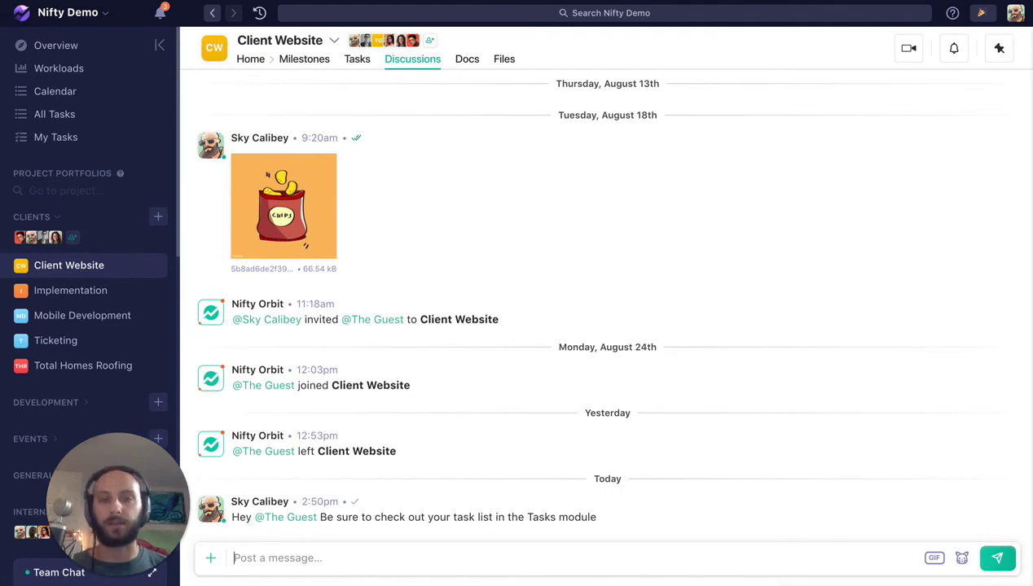
- Return to the Client Website Tasks board and open the Nifty Demo workspace menu
{"action": "left_click", "coordinate": [359, 68]}
{"action": "scroll", "coordinate": [853, 208], "scroll_direction": "right", "scroll_amount": 2}
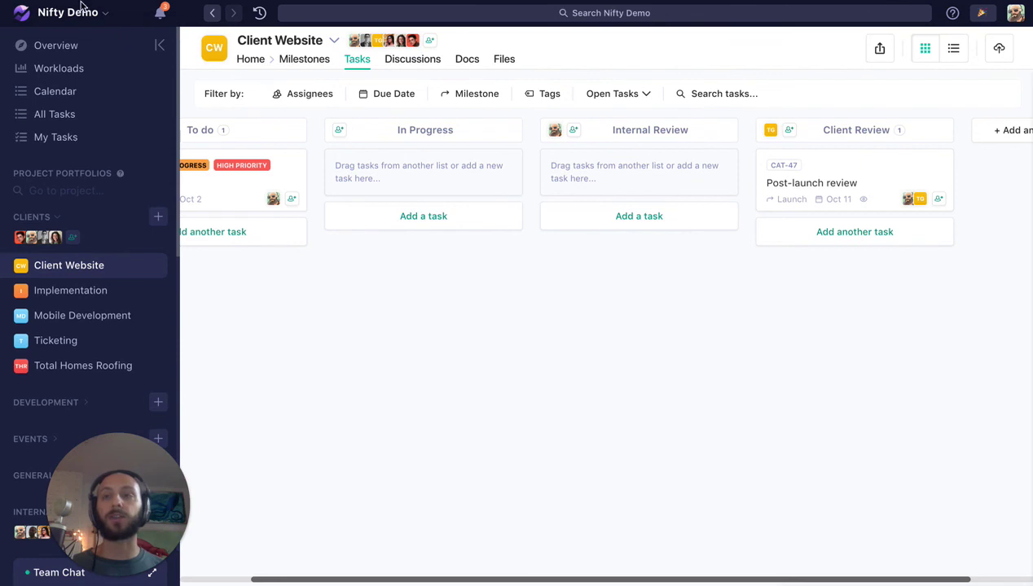
{"action": "left_click", "coordinate": [104, 13]}
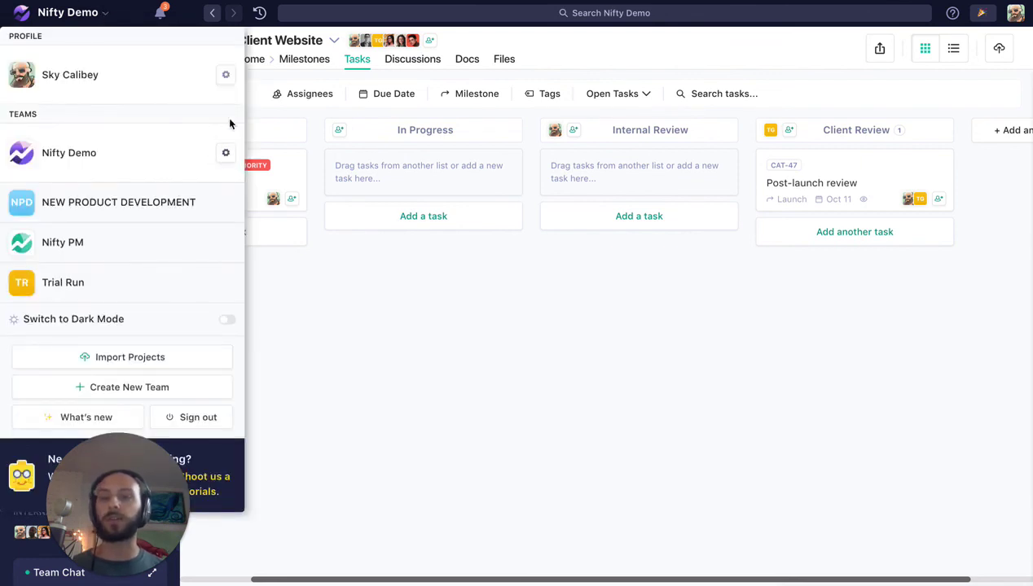
- Review the browser, mobile and email options under Notification Settings in profile settings
{"action": "left_click", "coordinate": [226, 75]}
{"action": "left_click", "coordinate": [131, 138]}
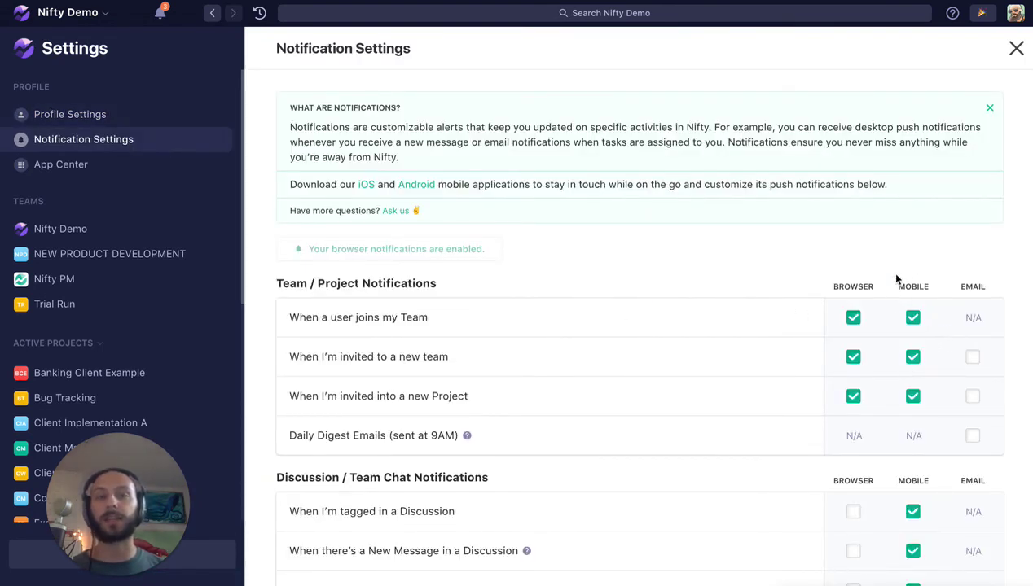
{"action": "scroll", "coordinate": [890, 363], "scroll_direction": "down", "scroll_amount": 1}
{"action": "scroll", "coordinate": [889, 383], "scroll_direction": "up", "scroll_amount": 1}
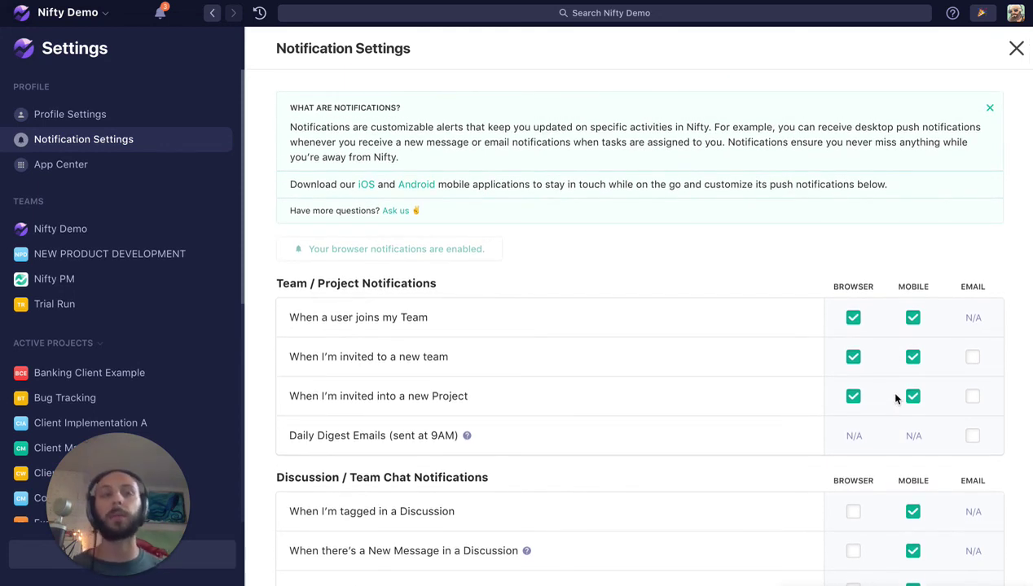
{"action": "left_click", "coordinate": [1016, 48]}
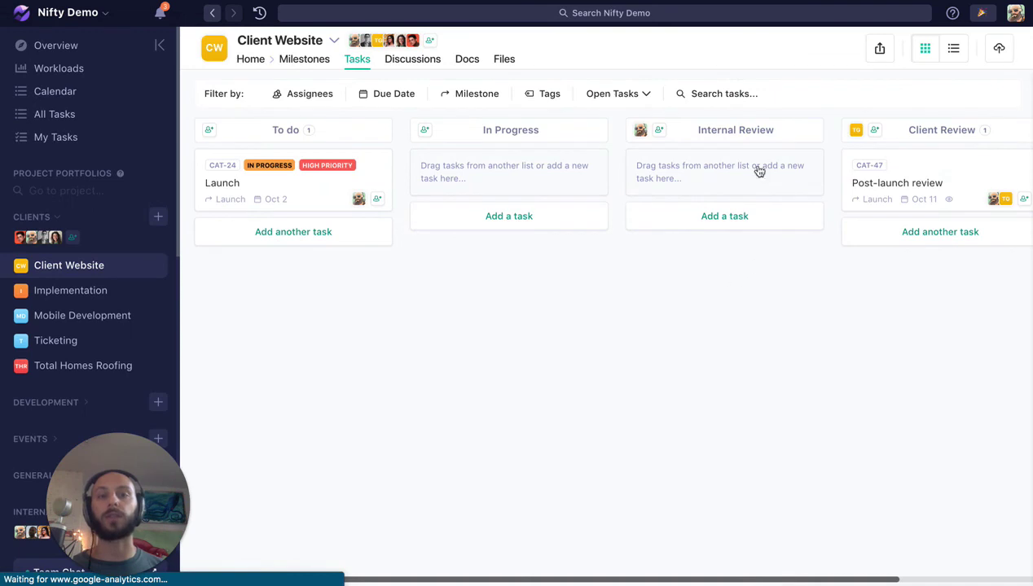